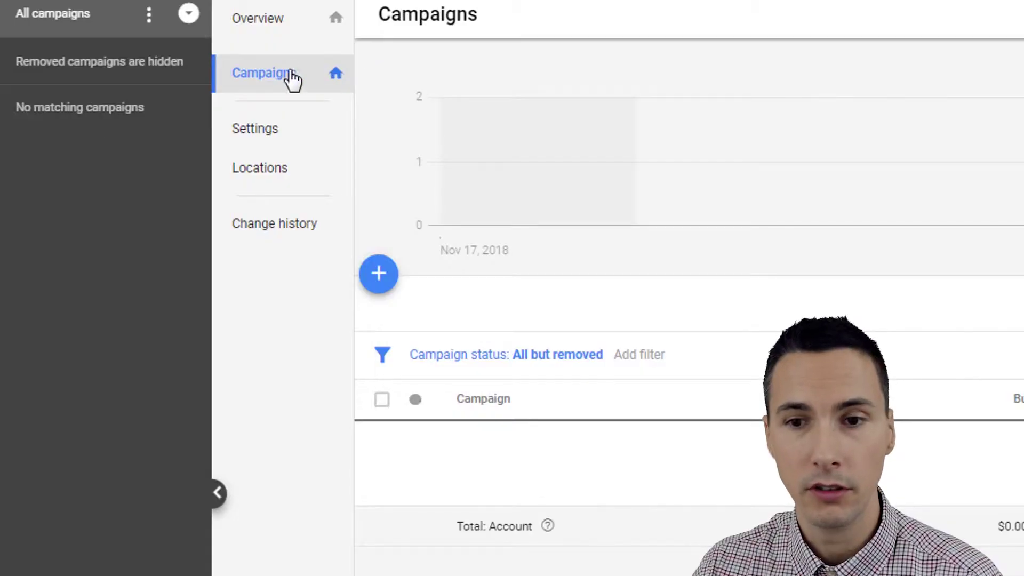
From the Campaigns list, start creating a new campaign
left_click(281, 81)
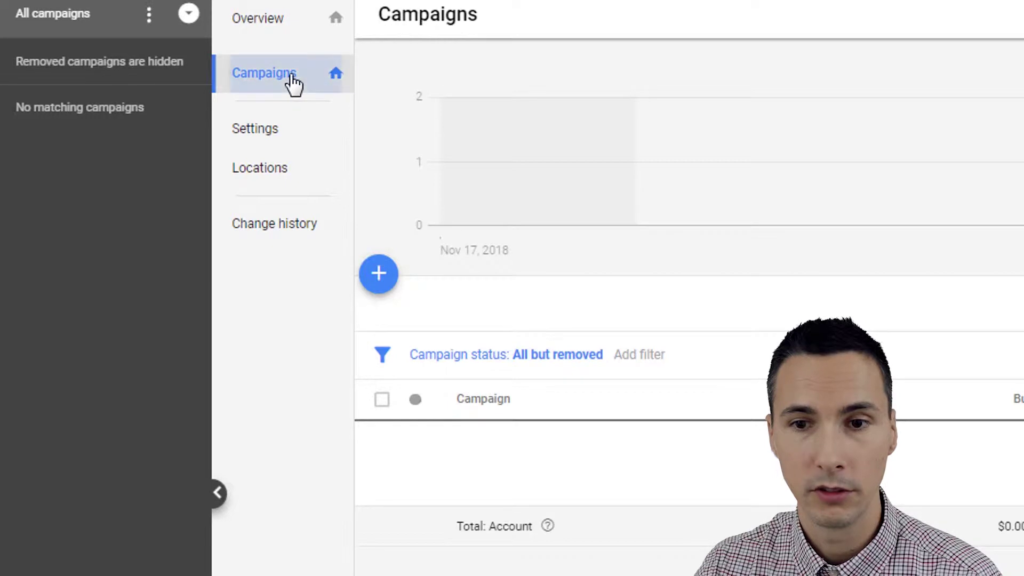
left_click(380, 279)
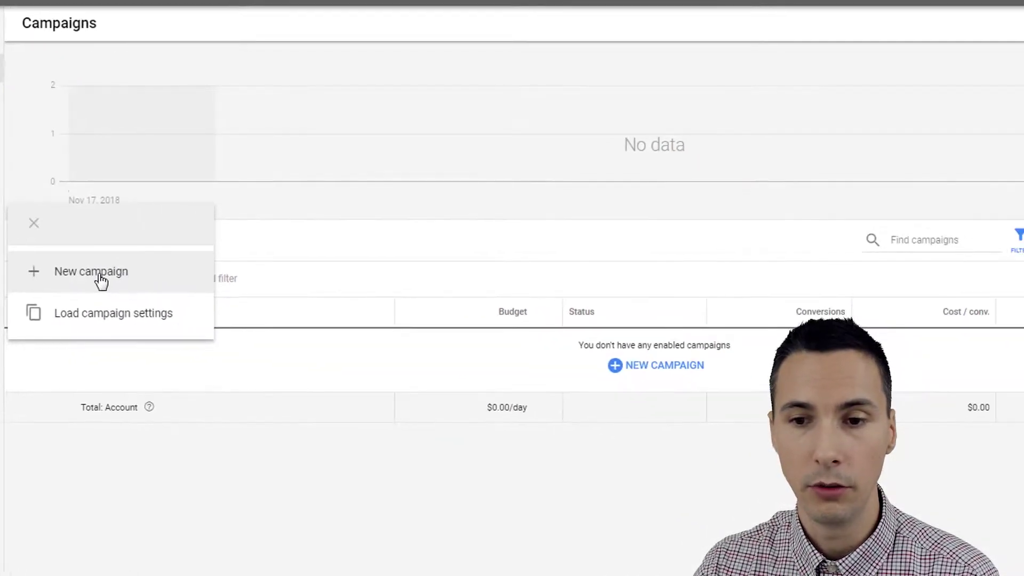
left_click(458, 346)
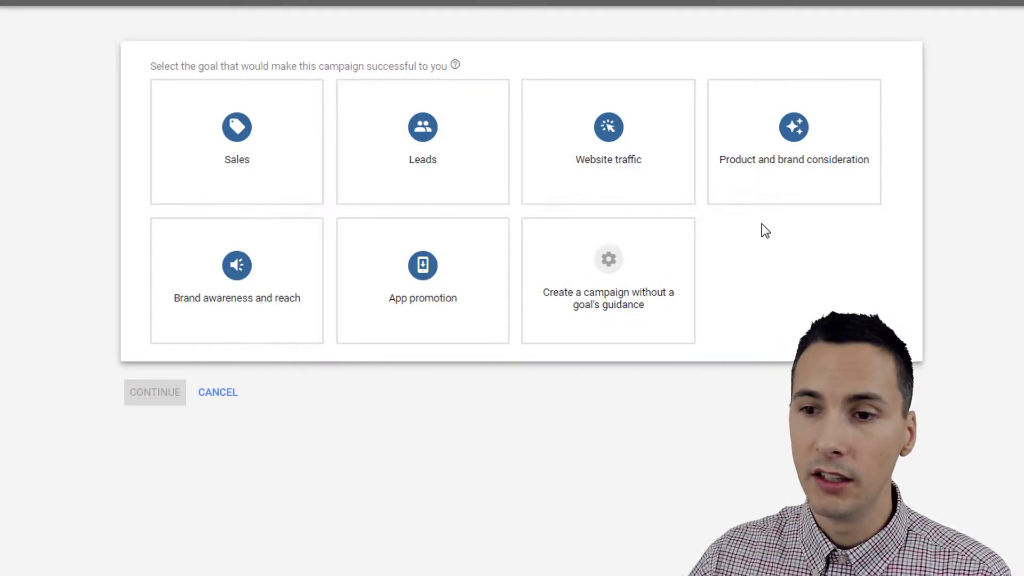
Choose 'Create a campaign without a goal's guidance' as the campaign goal
left_click(655, 303)
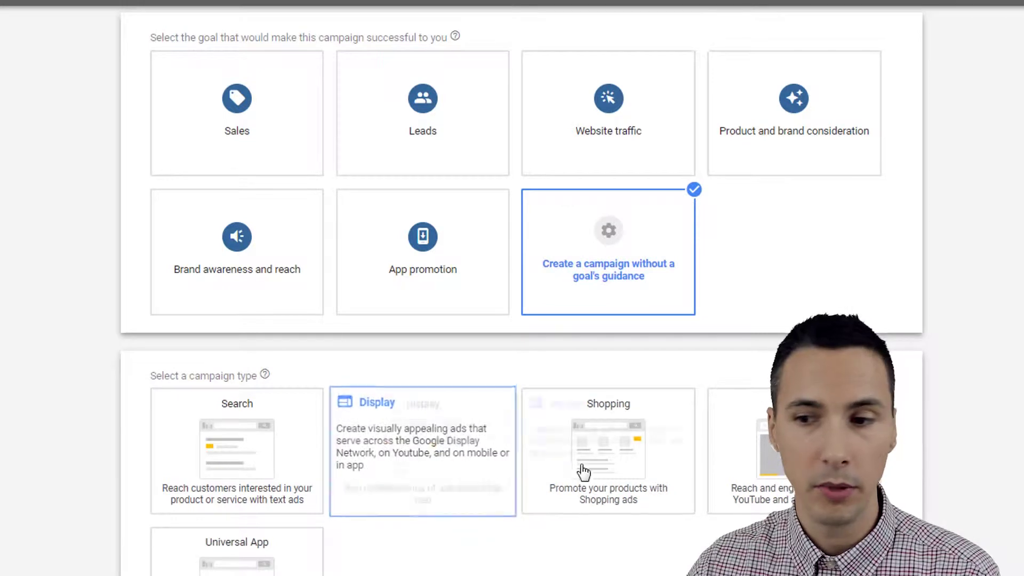
Select Video as the campaign type, keeping the Standard video campaign subtype
left_click(749, 471)
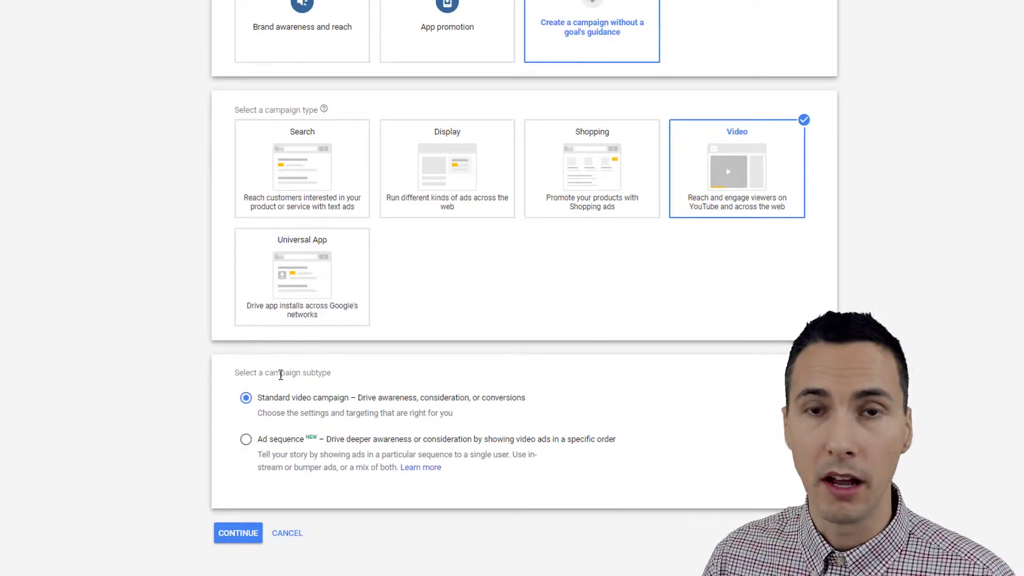
scroll(869, 213, "up", 3)
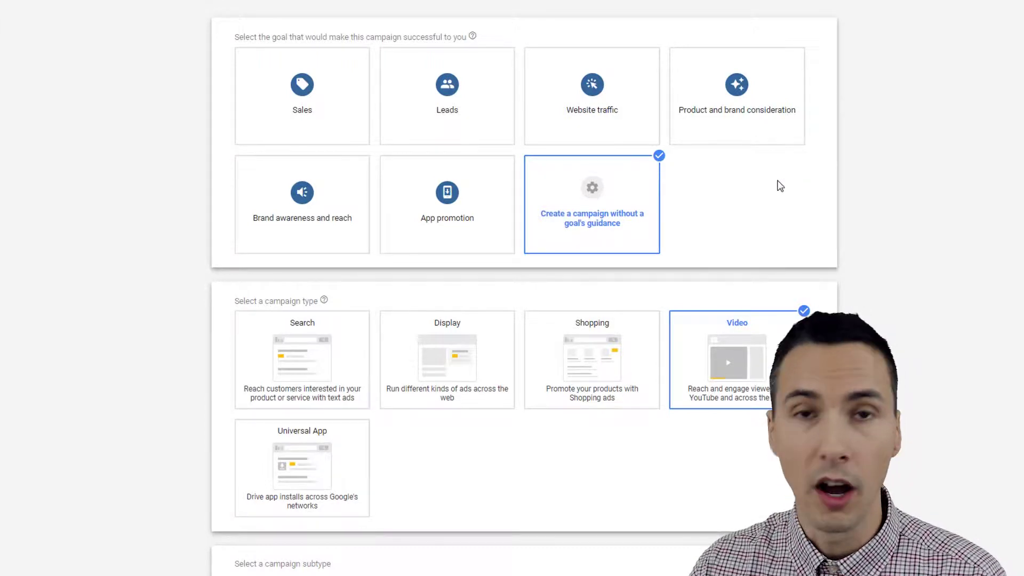
mouse_move(384, 125)
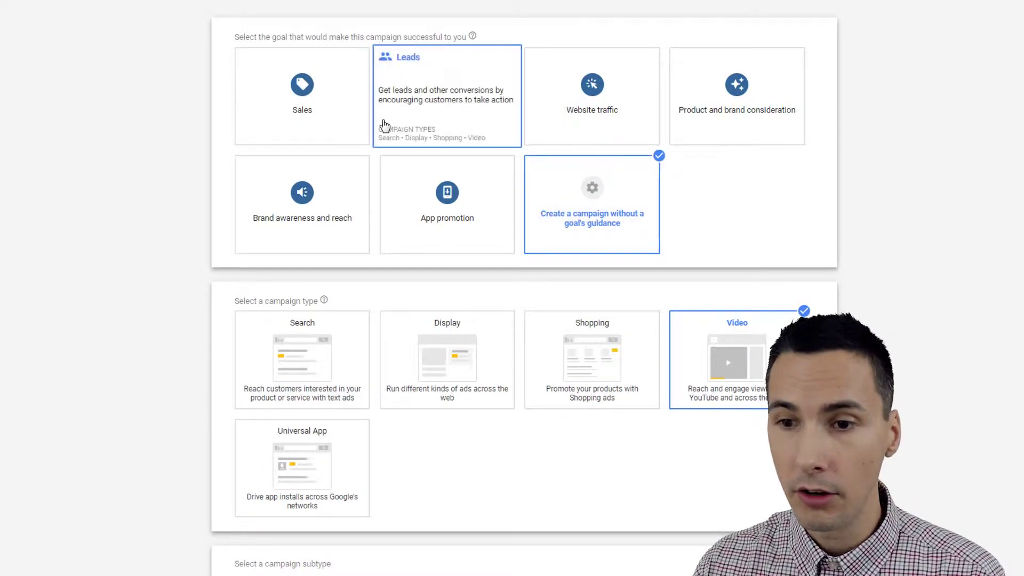
mouse_move(583, 212)
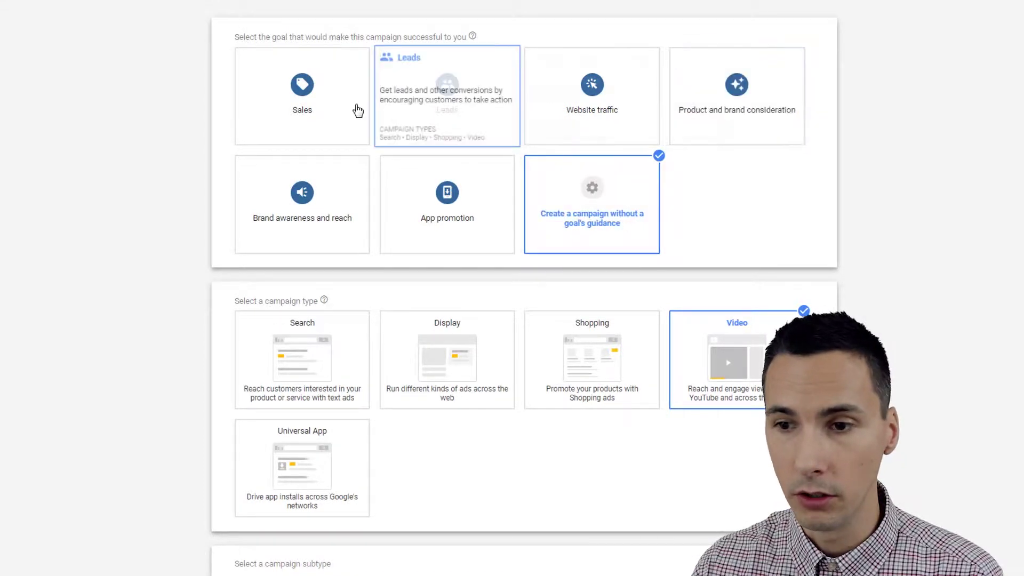
mouse_move(698, 127)
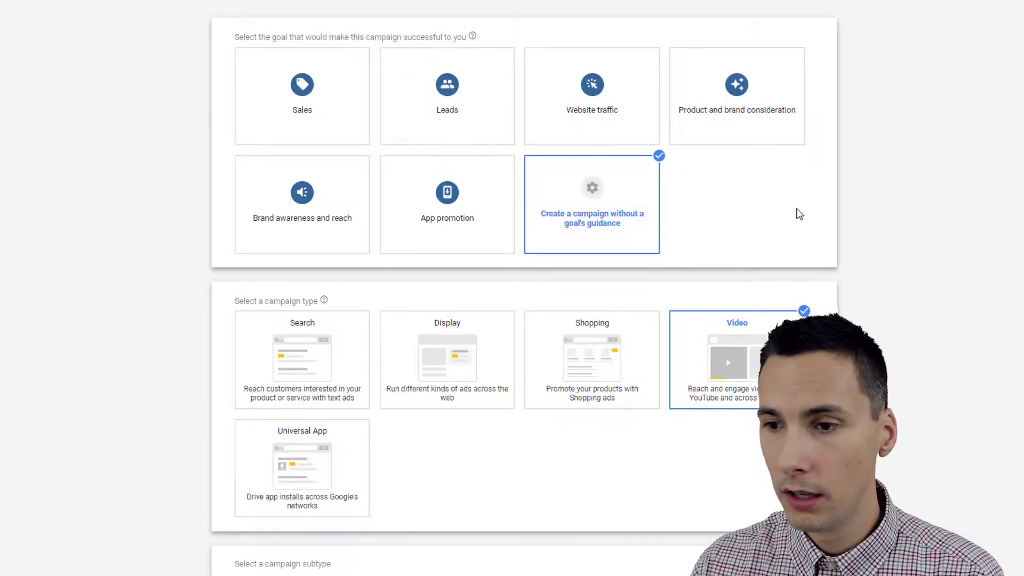
Choose the Website traffic goal with the Video type and its Drive conversions subtype
left_click(617, 97)
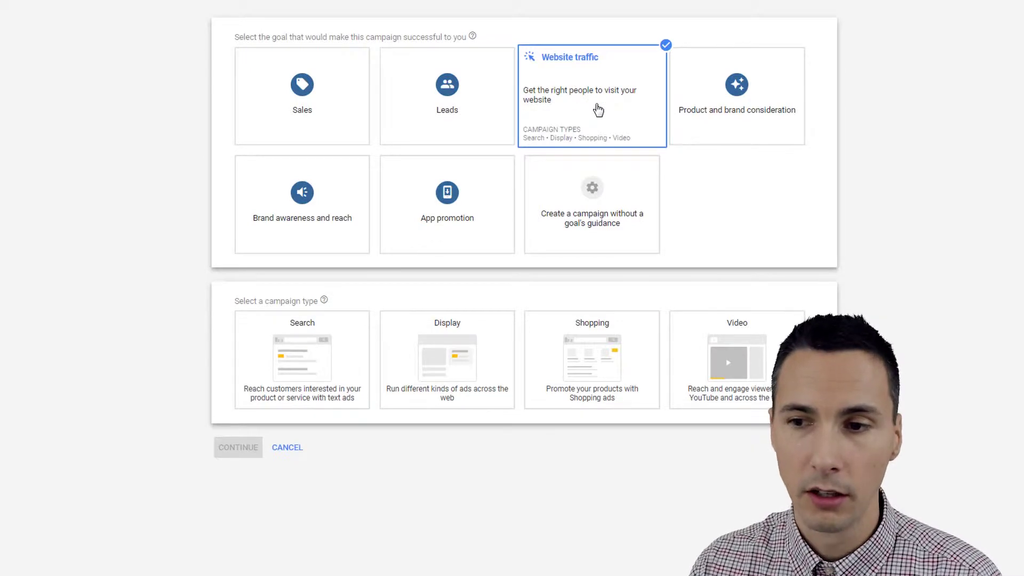
left_click(745, 343)
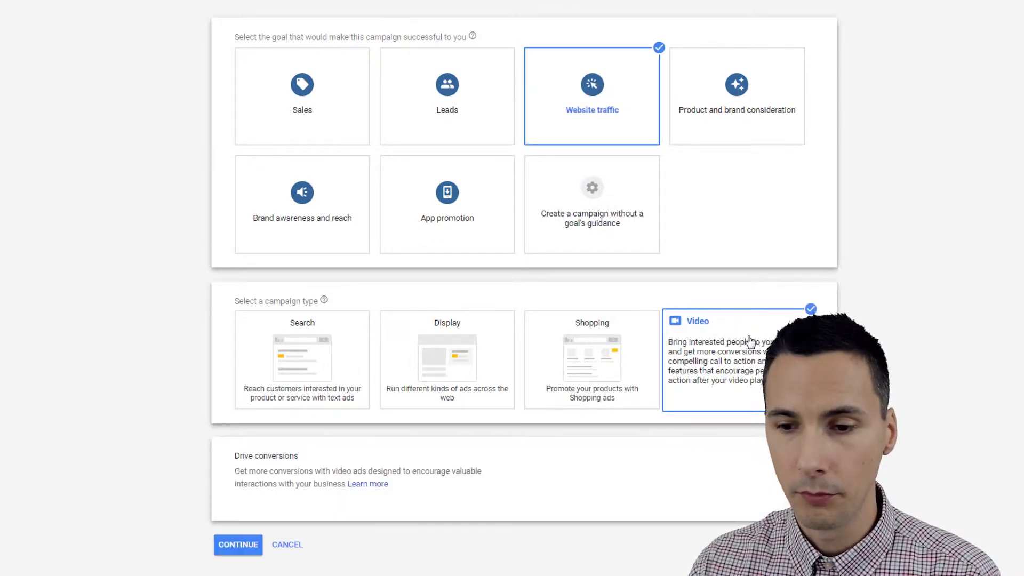
left_click_drag(307, 484, 256, 458)
left_click(270, 471)
left_click(260, 459)
Continue to the Video campaign settings and review the available bid strategies
left_click(238, 545)
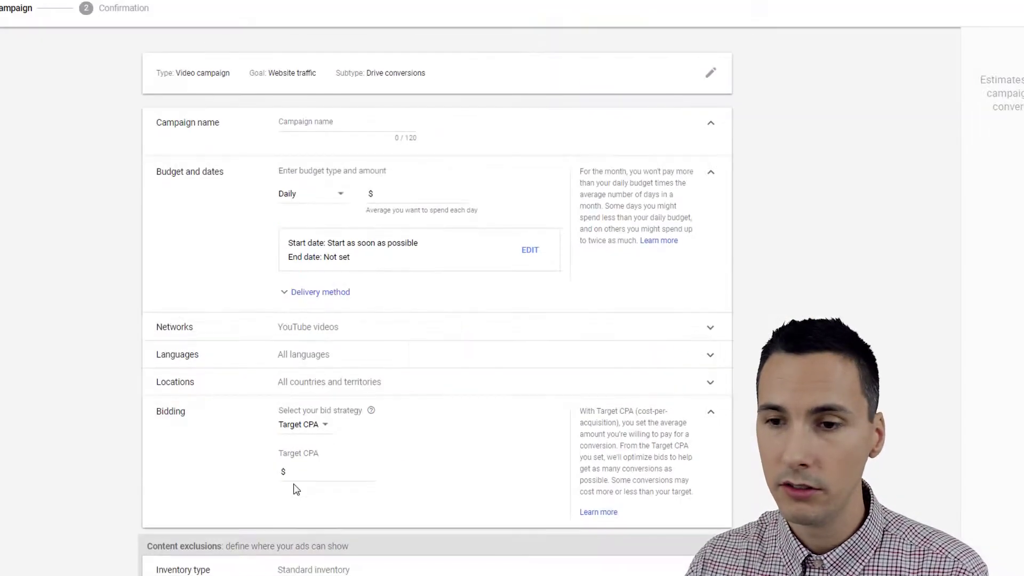
left_click(323, 457)
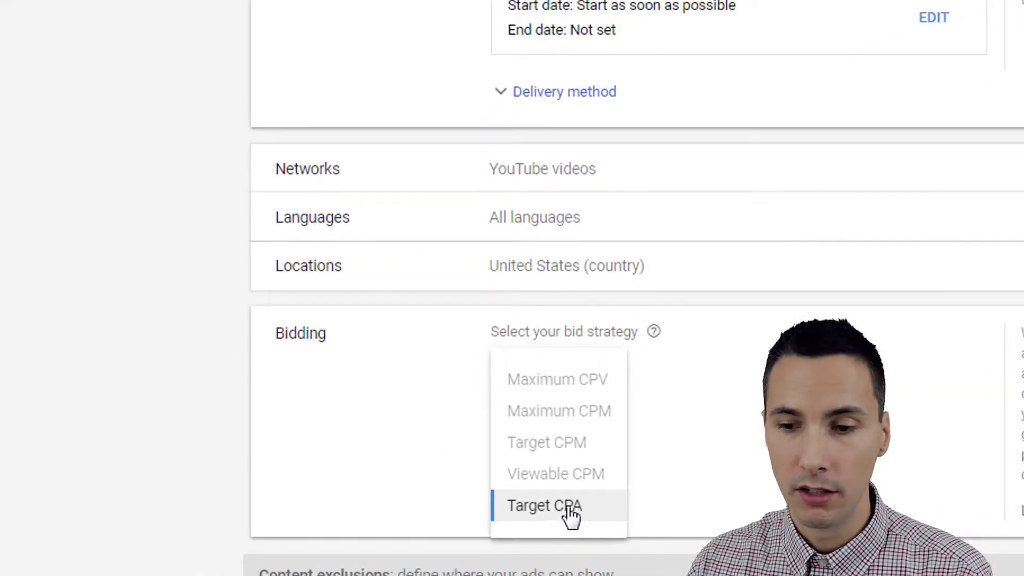
scroll(534, 267, "down", 4)
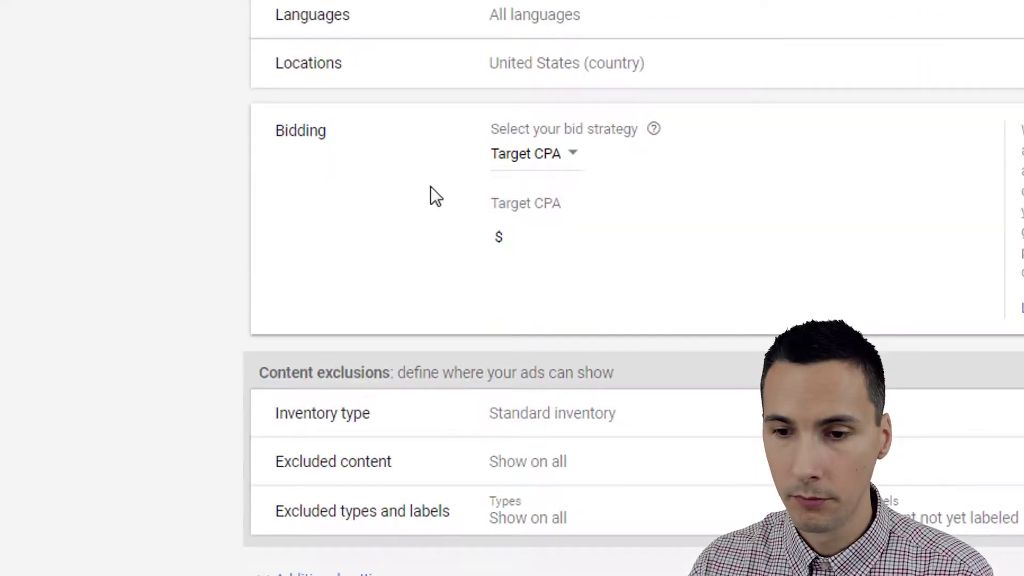
left_click(518, 159)
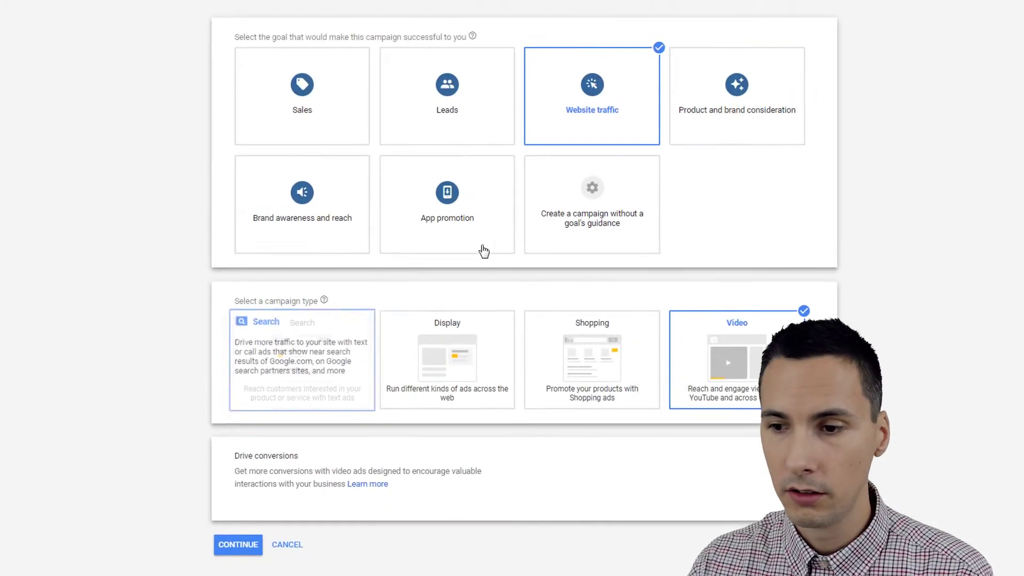
Switch to no goal guidance with the Video type and continue to settings
left_click(568, 229)
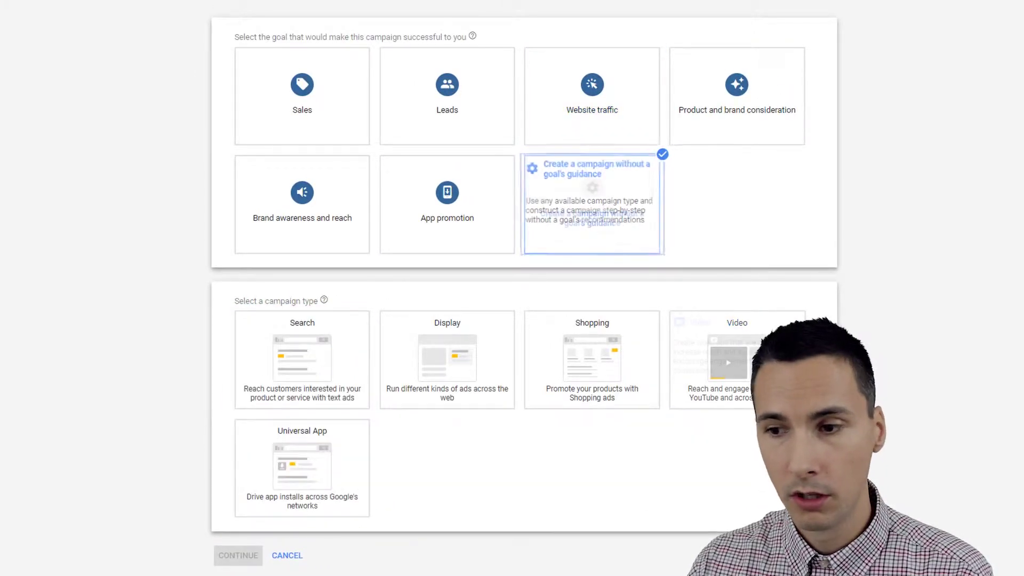
left_click(715, 368)
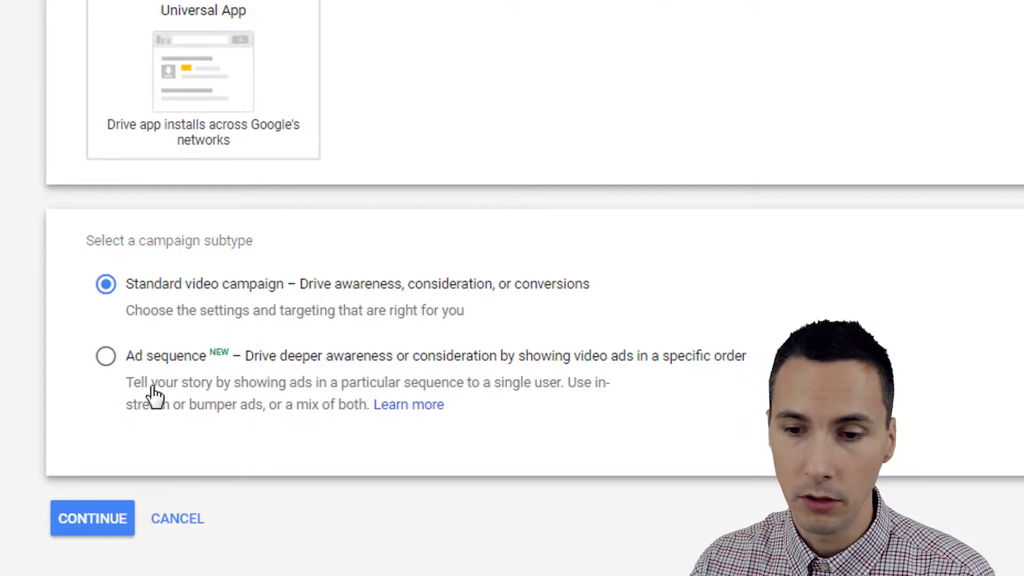
left_click(109, 518)
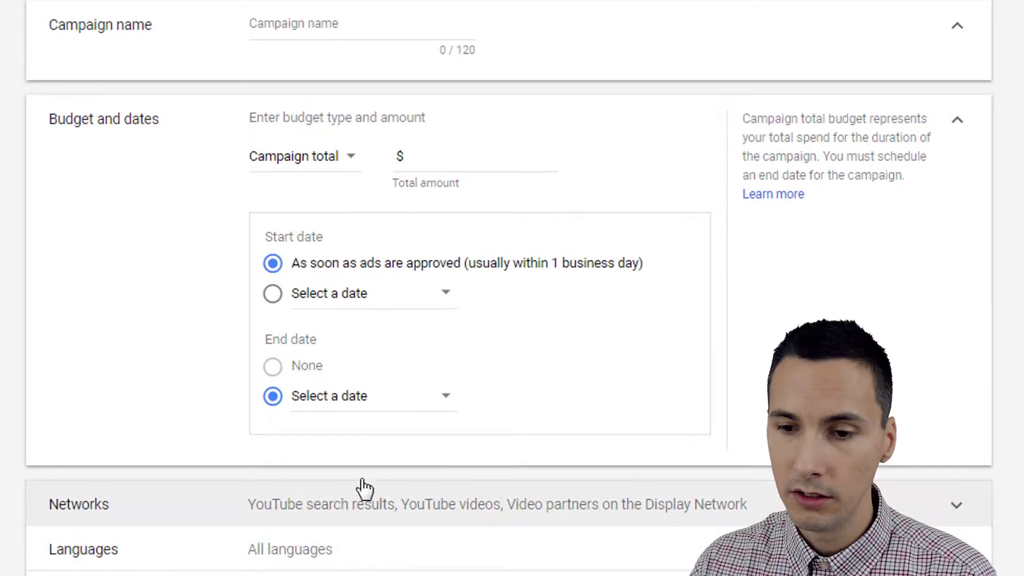
Expand Bidding strategy and keep Maximum CPV as the bid strategy
scroll(491, 417, "down", 3)
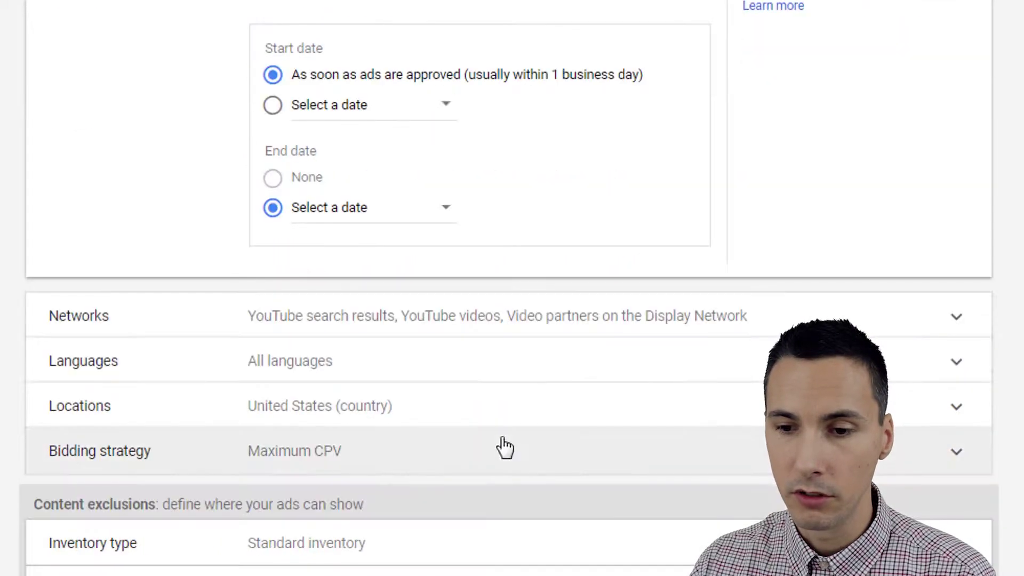
left_click(368, 468)
left_click(348, 494)
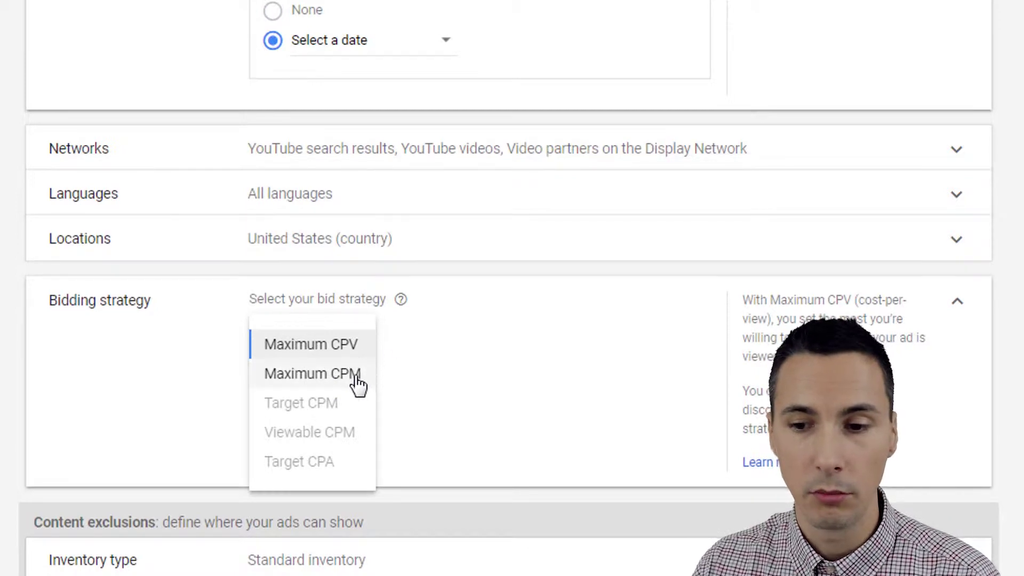
left_click(498, 326)
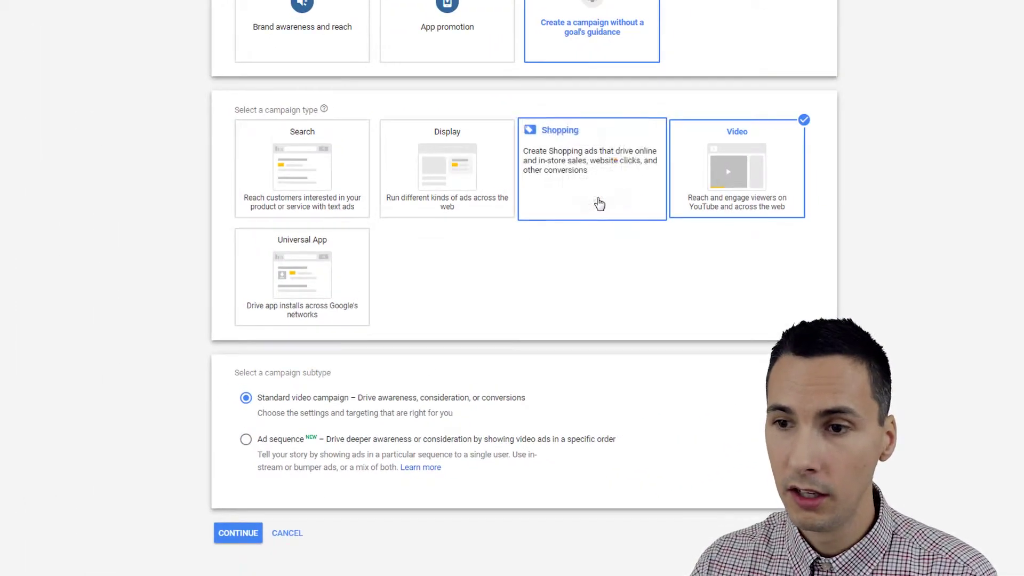
Choose Brand awareness and reach with Video type and Standard awareness, then continue
scroll(603, 160, "up", 2)
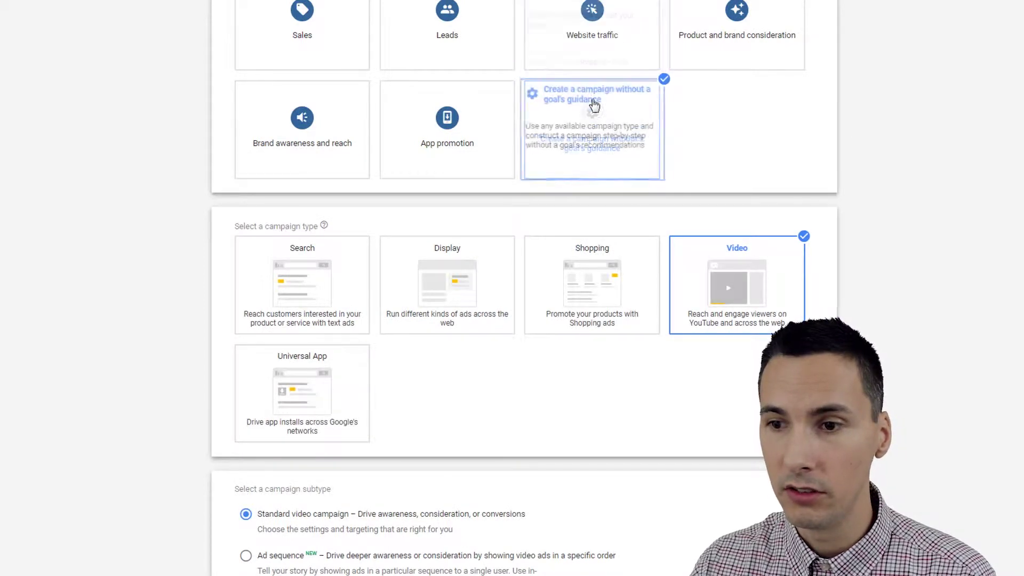
left_click(344, 159)
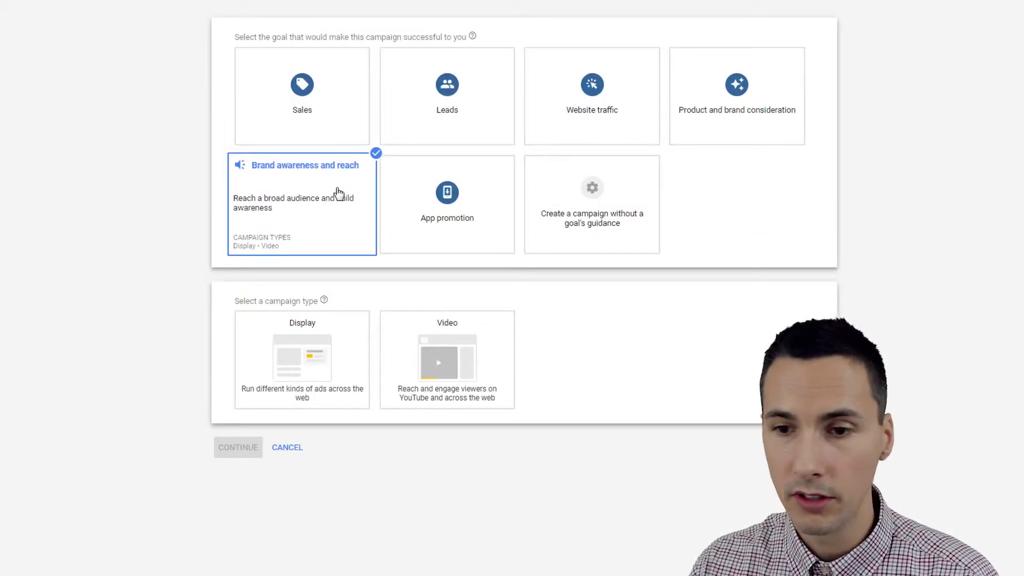
left_click(458, 334)
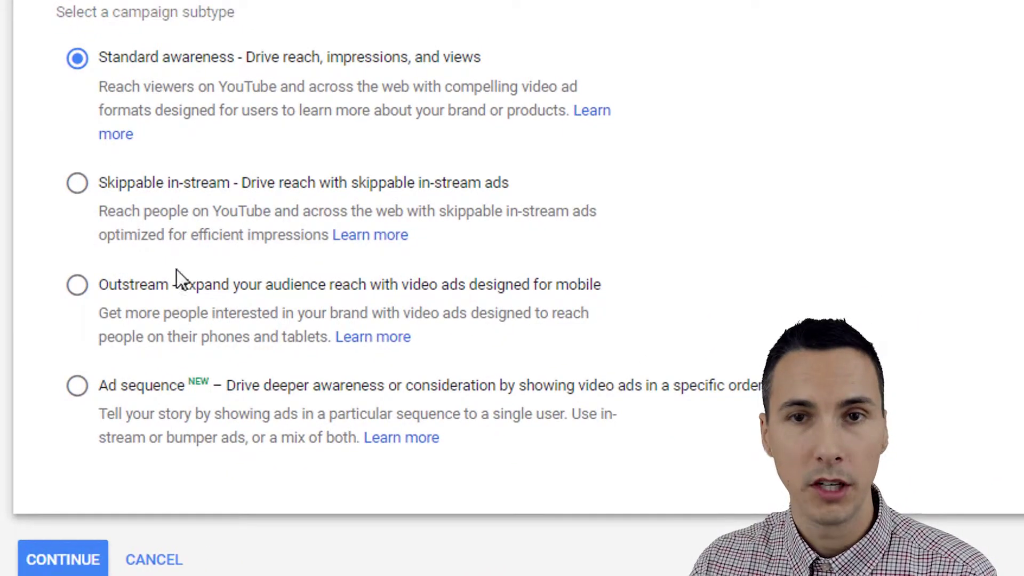
left_click(69, 560)
Expand Networks and confirm YouTube search results is unavailable for this campaign
left_click(212, 347)
scroll(352, 256, "down", 4)
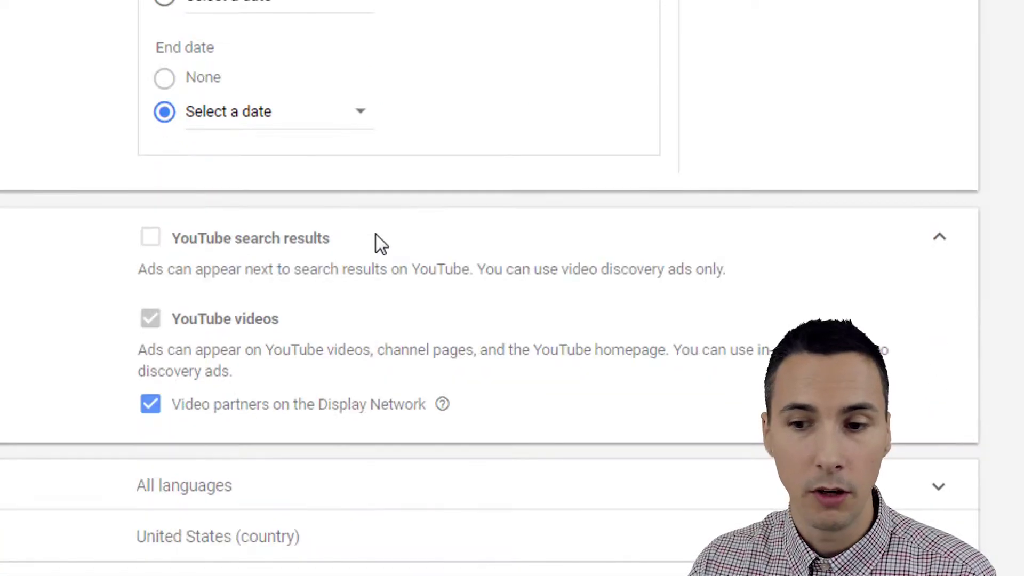
mouse_move(234, 139)
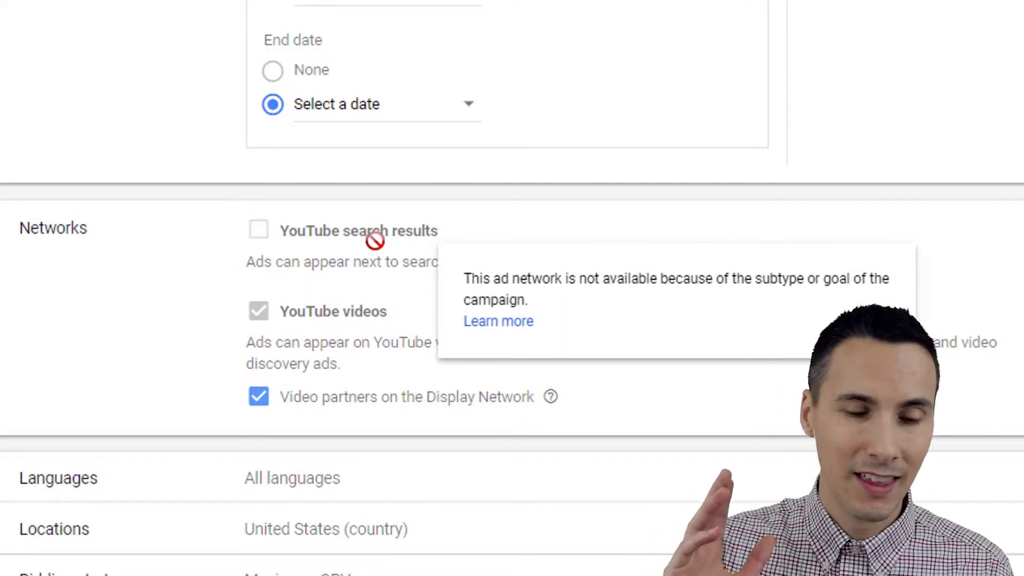
scroll(39, 274, "up", 15)
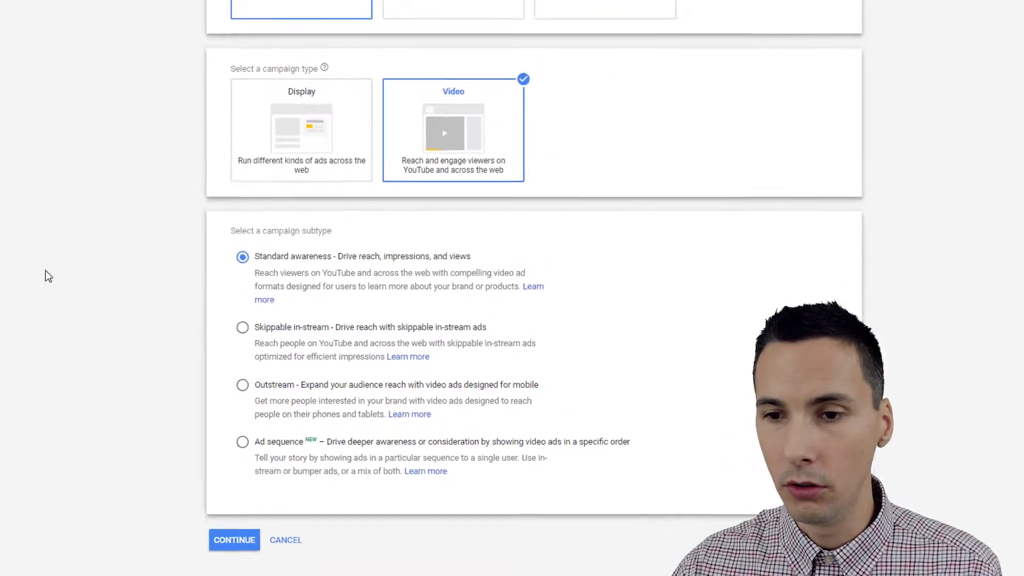
Set up a no-guidance Standard video campaign and continue to its settings form
left_click(244, 242)
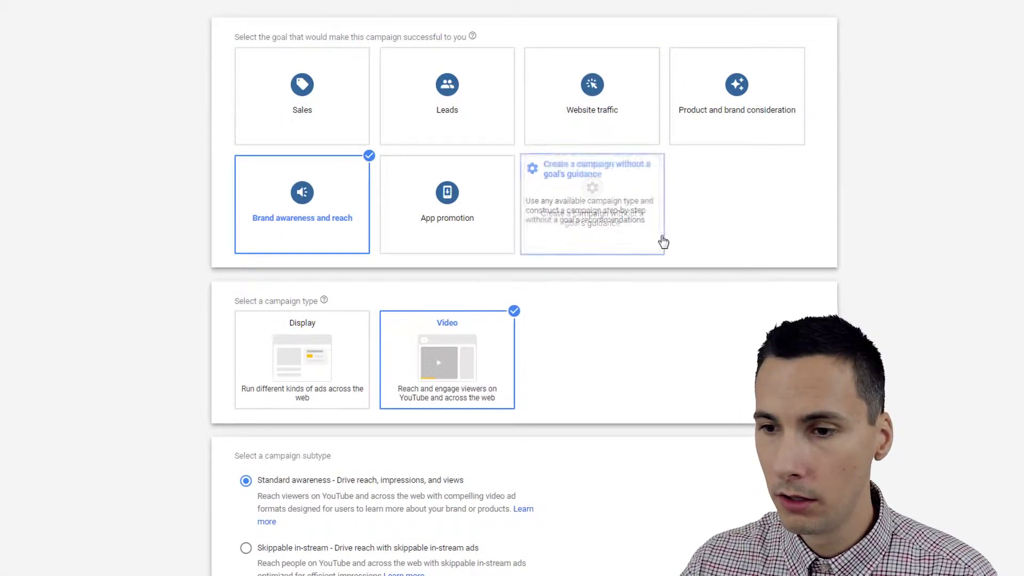
left_click(646, 230)
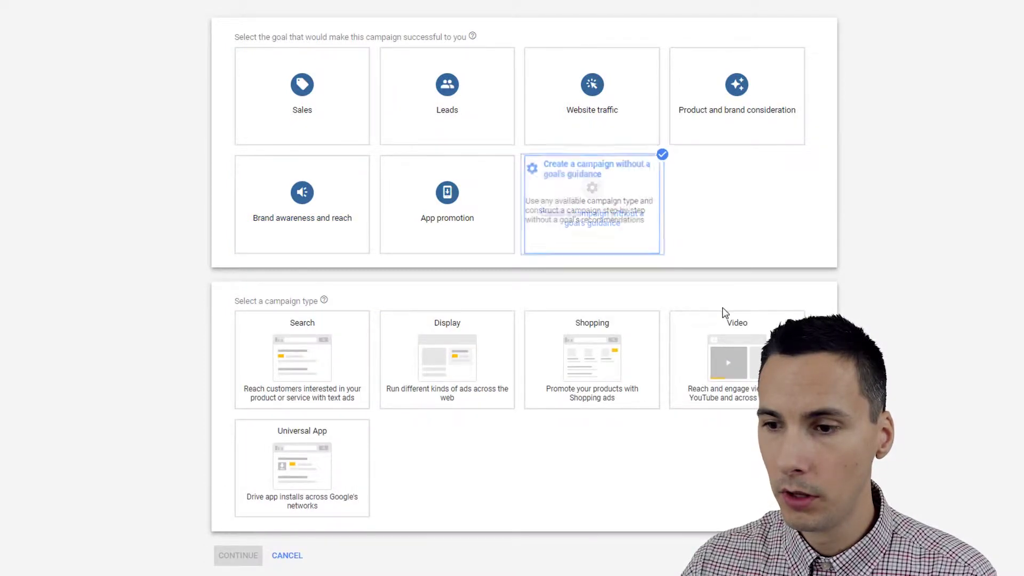
left_click(737, 354)
scroll(600, 343, "down", 1)
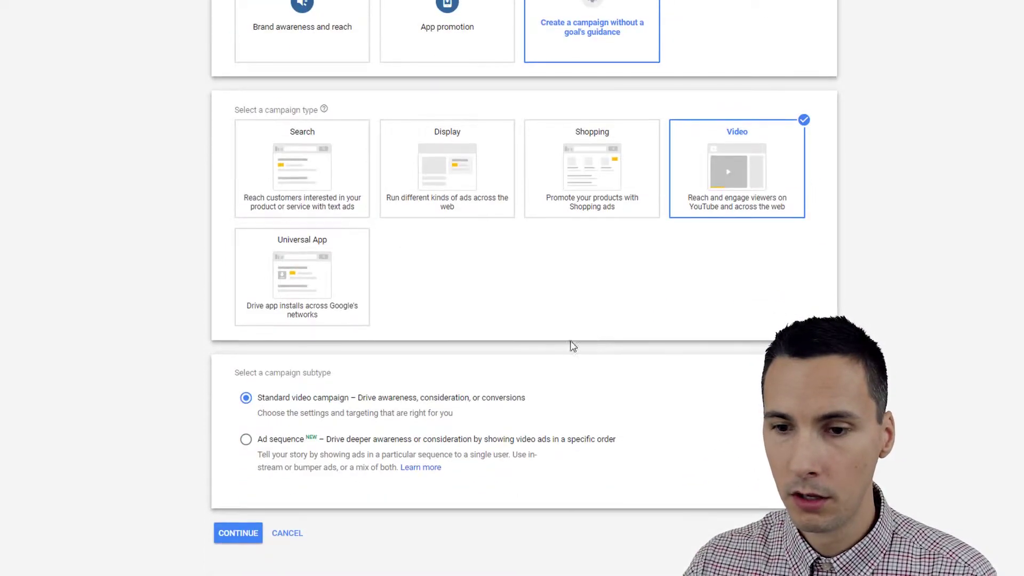
left_click(246, 533)
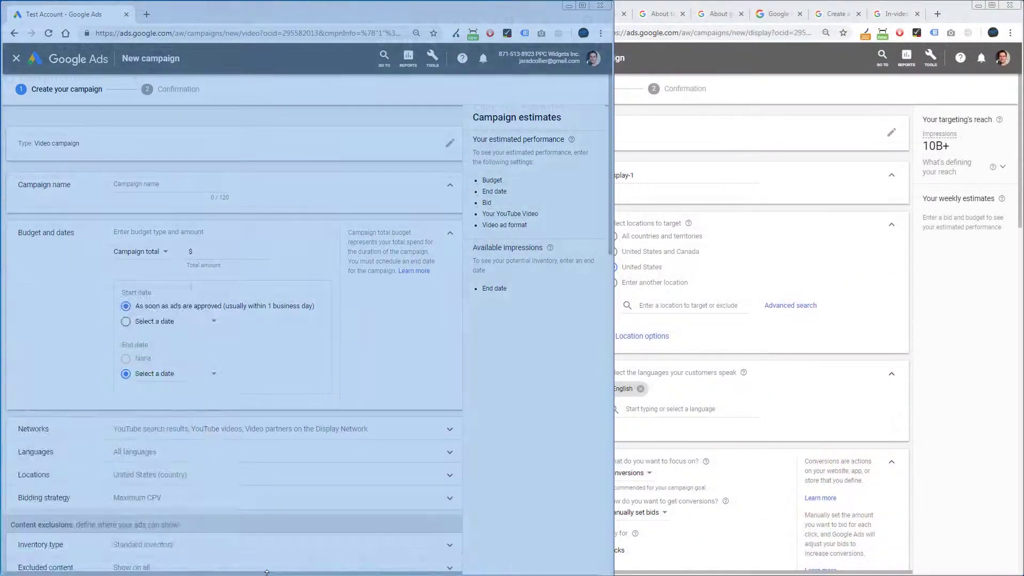
Check the Display campaign's name Display-1, then return to the video campaign window
left_click(800, 263)
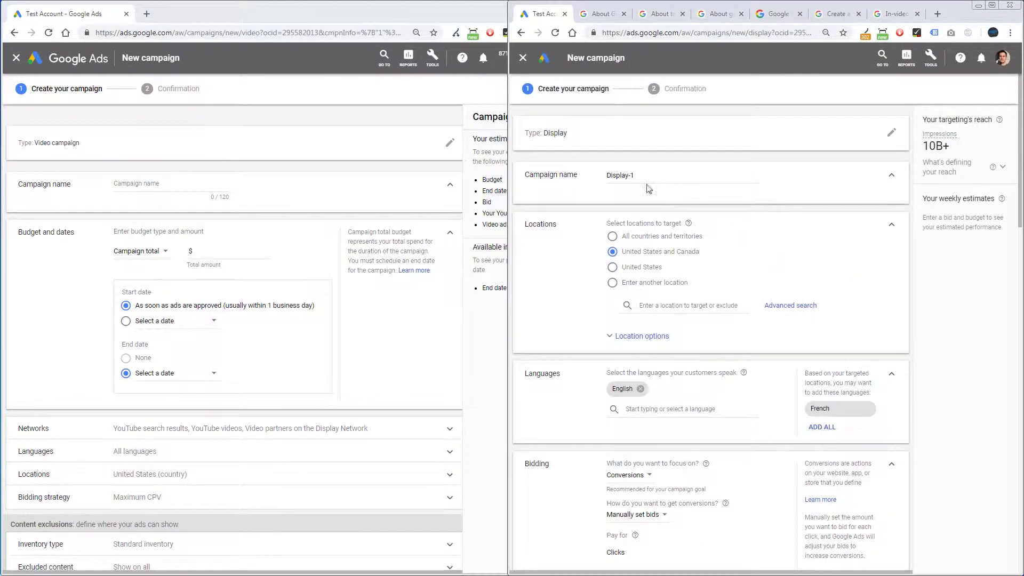
left_click_drag(636, 176, 607, 175)
left_click(190, 192)
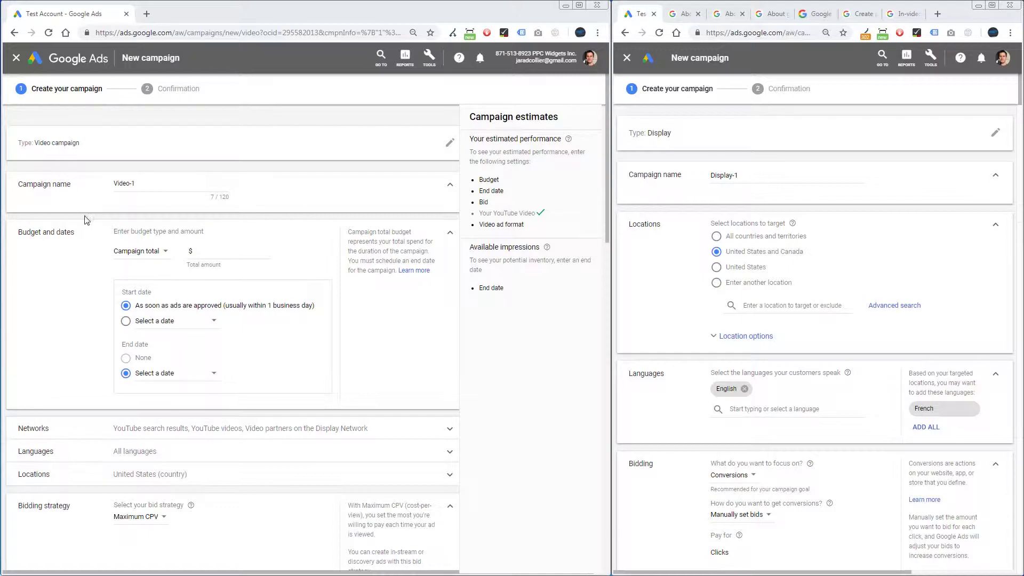
Point out the budget and dates, campaign type, Locations and campaign name settings
left_click_drag(75, 233, 29, 233)
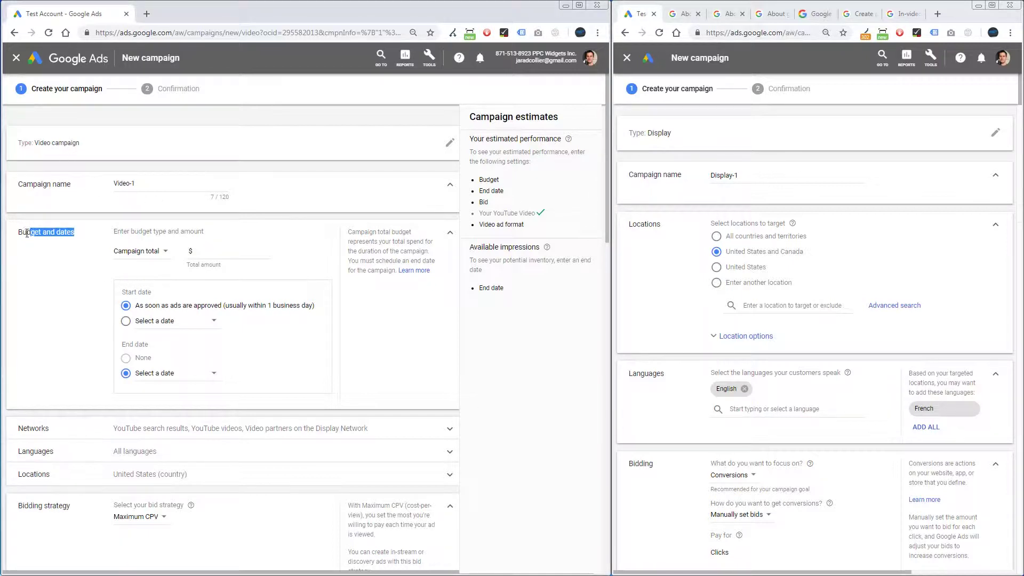
left_click(39, 232)
double_click(661, 134)
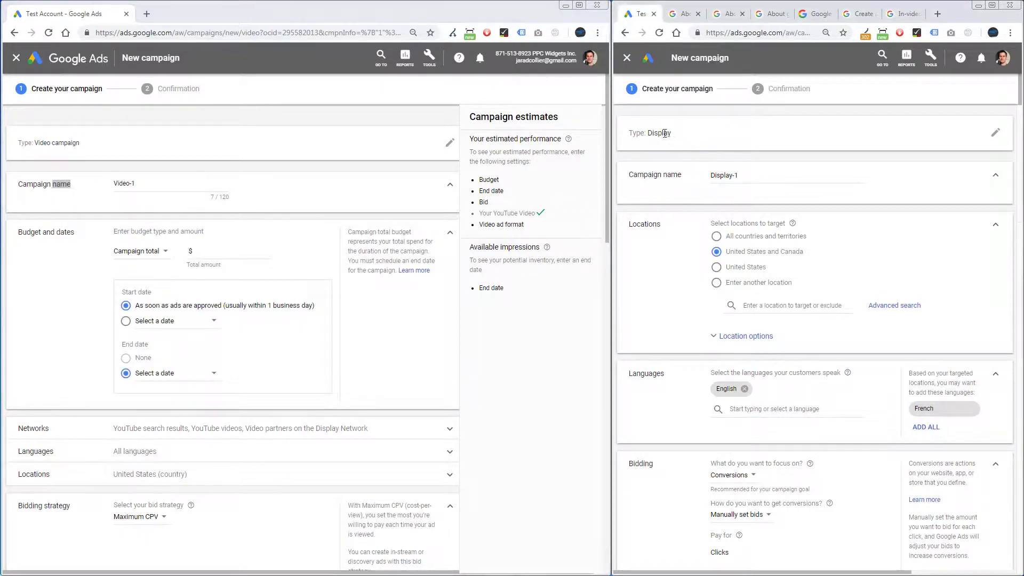
double_click(651, 225)
double_click(673, 175)
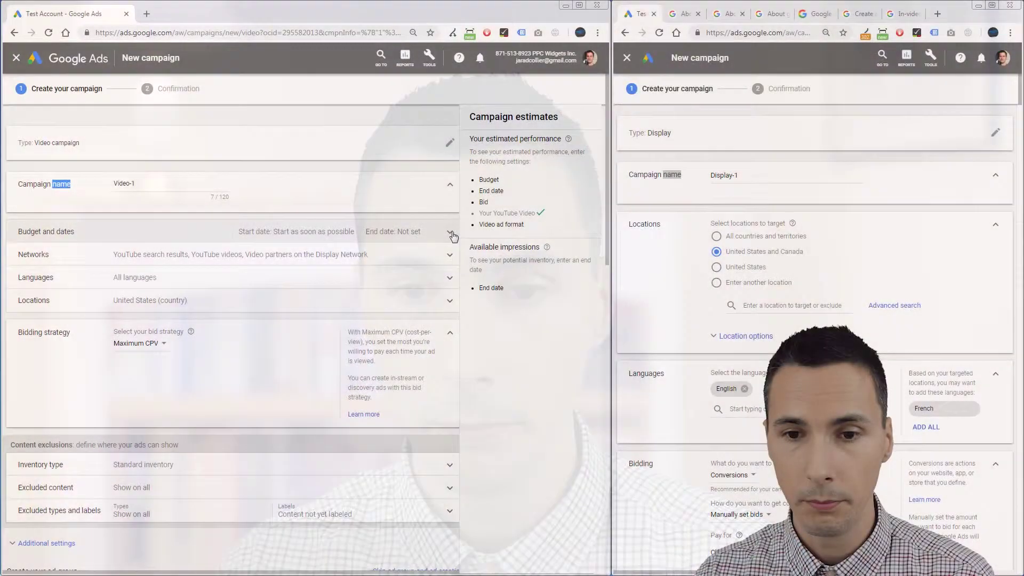
left_click(451, 234)
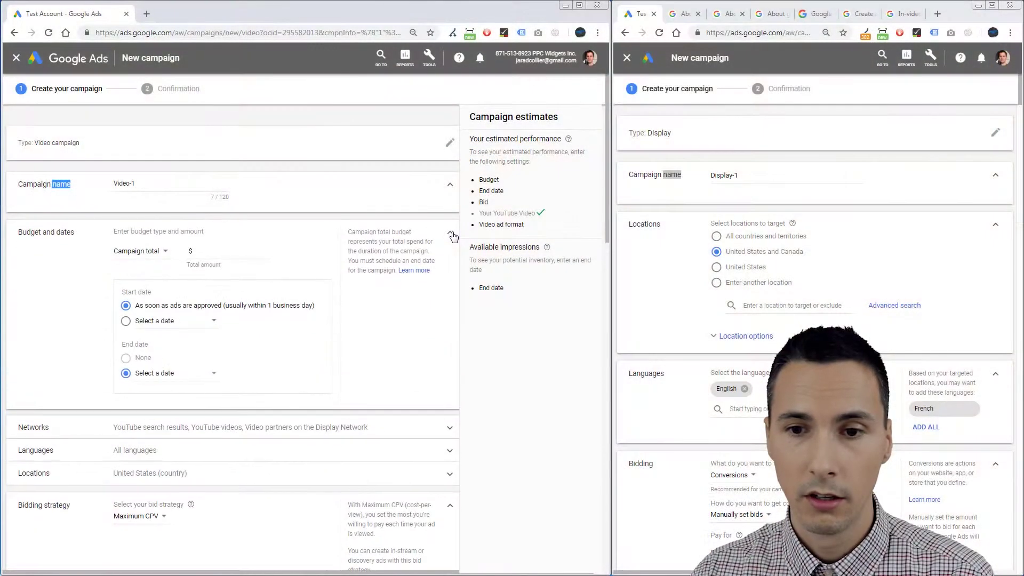
left_click_drag(138, 183, 97, 186)
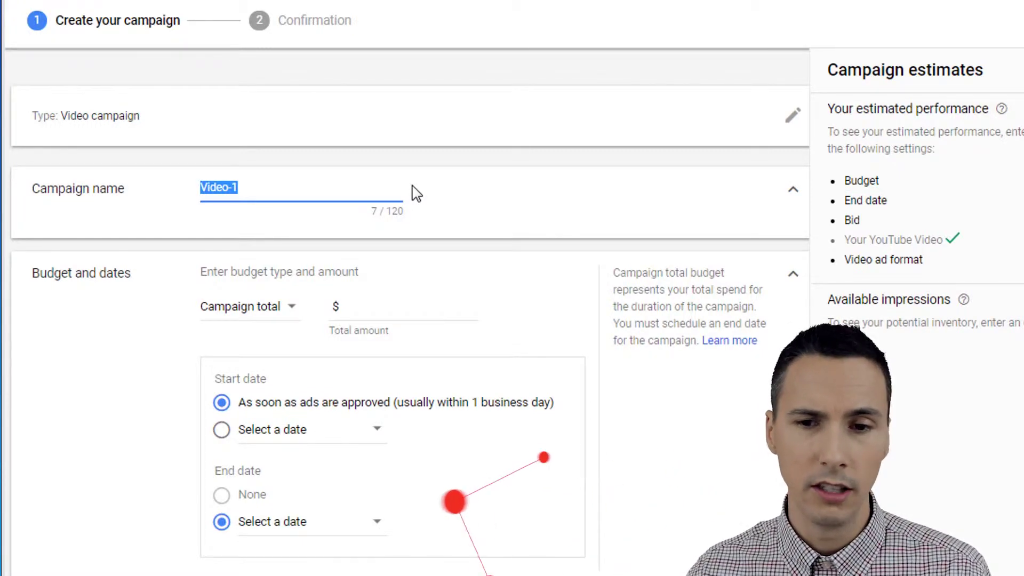
Replace the video campaign name with 'Video - Consideration - CPV - Videos'
left_click(359, 182)
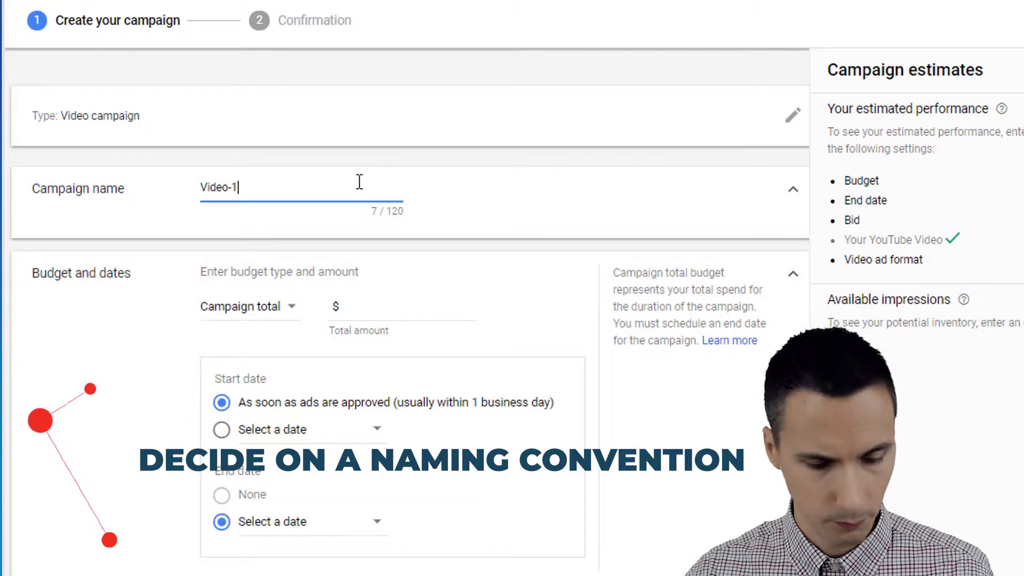
key("ctrl+a")
type("Video - Consideration - CPV - Videos")
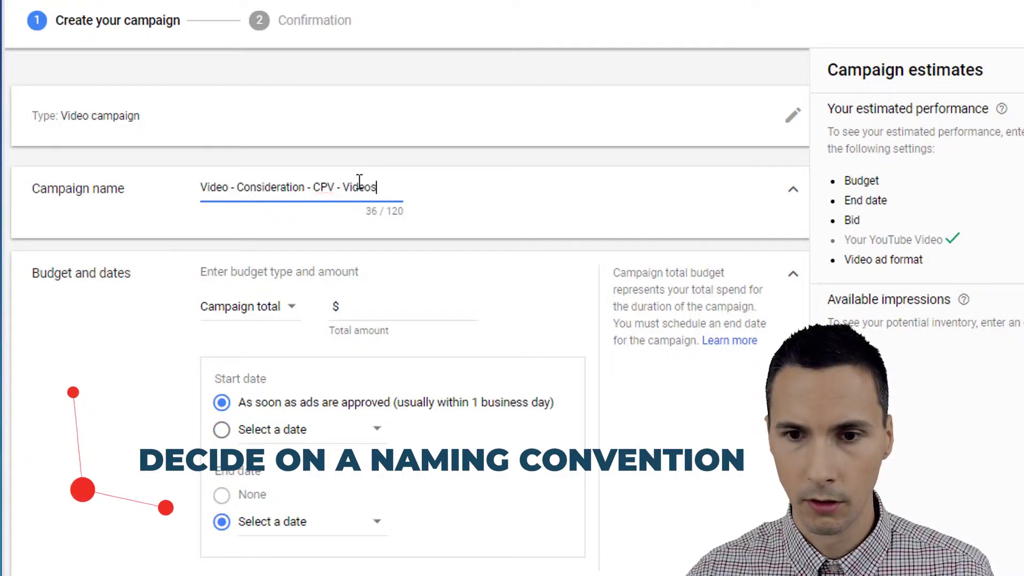
Highlight each name part: Video, Consideration, CPV and Videos
left_click_drag(229, 190, 204, 191)
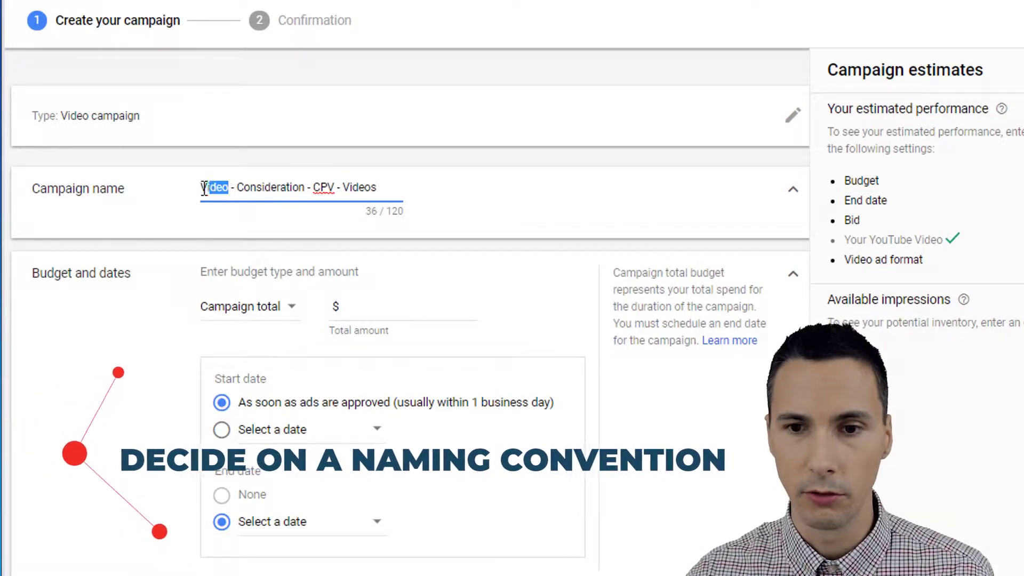
double_click(206, 187)
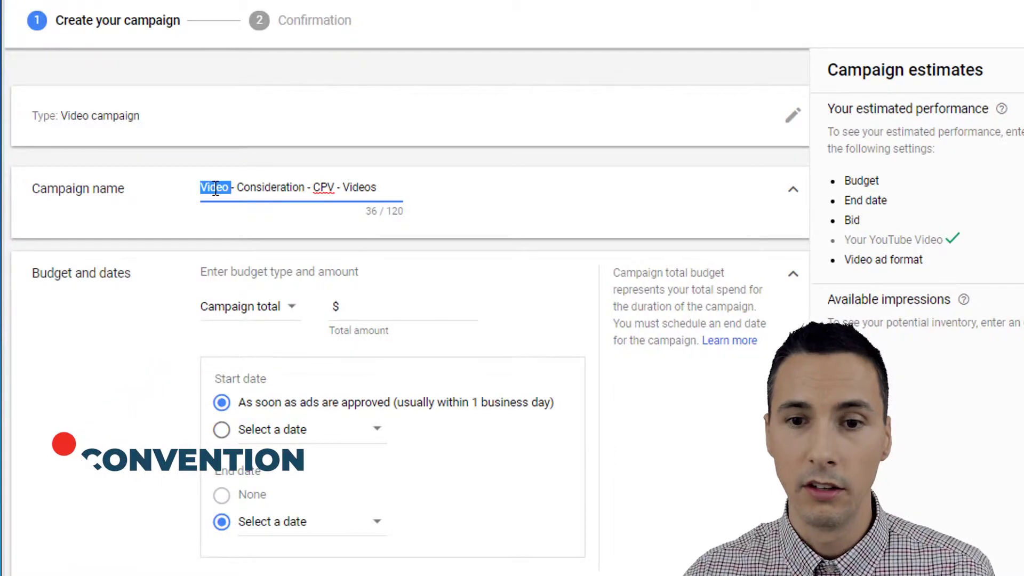
double_click(278, 190)
double_click(330, 189)
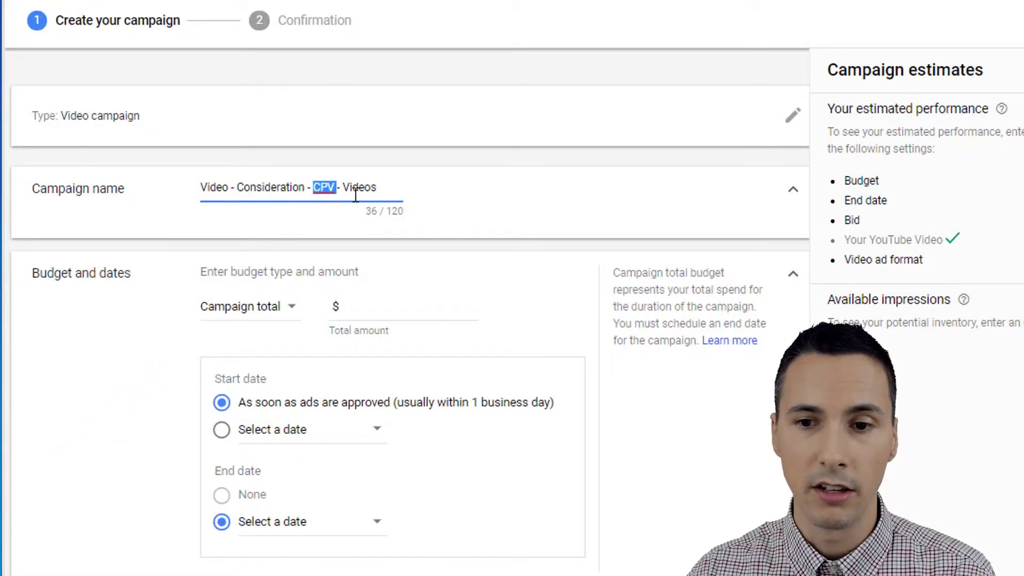
double_click(360, 190)
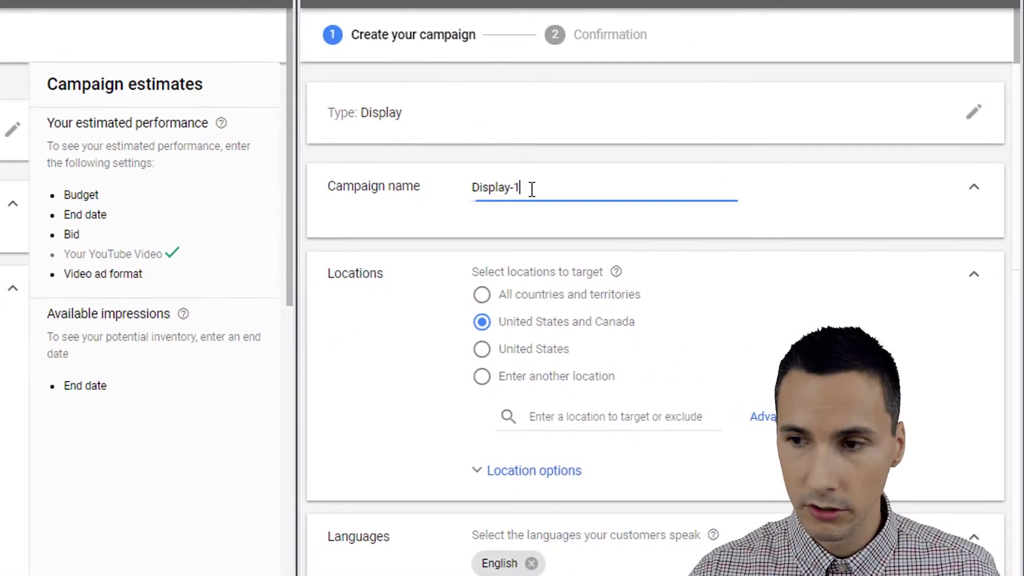
Replace 'Display-1' with 'Display - No goal - CPC - YouTube' and highlight each name part
key("ctrl+a")
type("Display - No goal - CPC - YouTube")
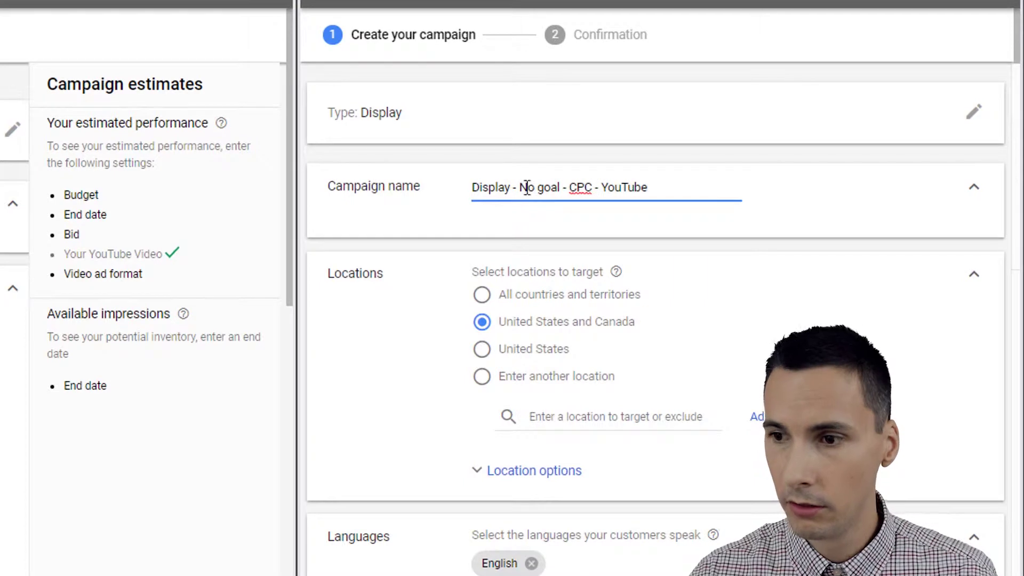
double_click(494, 192)
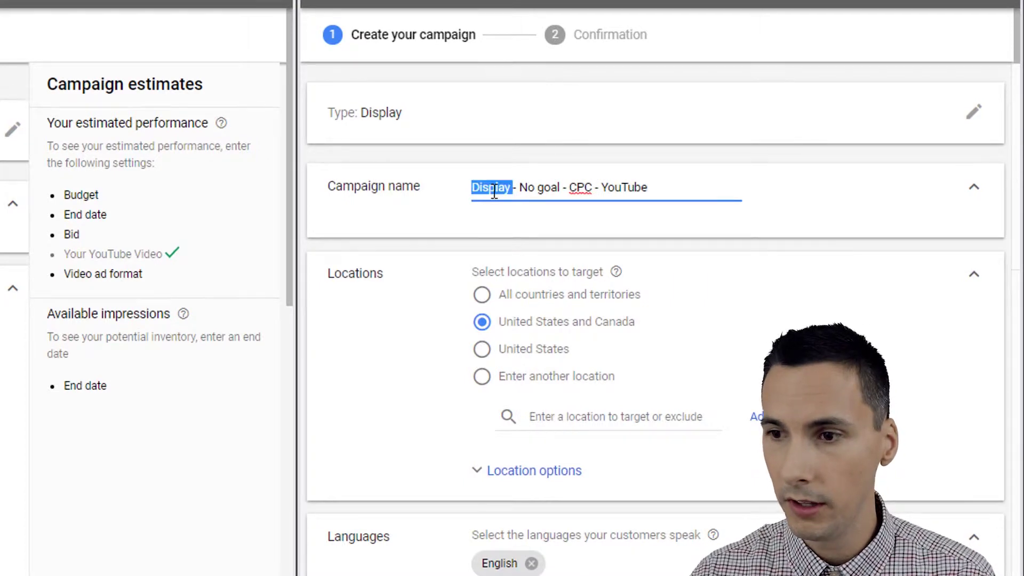
double_click(547, 193)
double_click(581, 192)
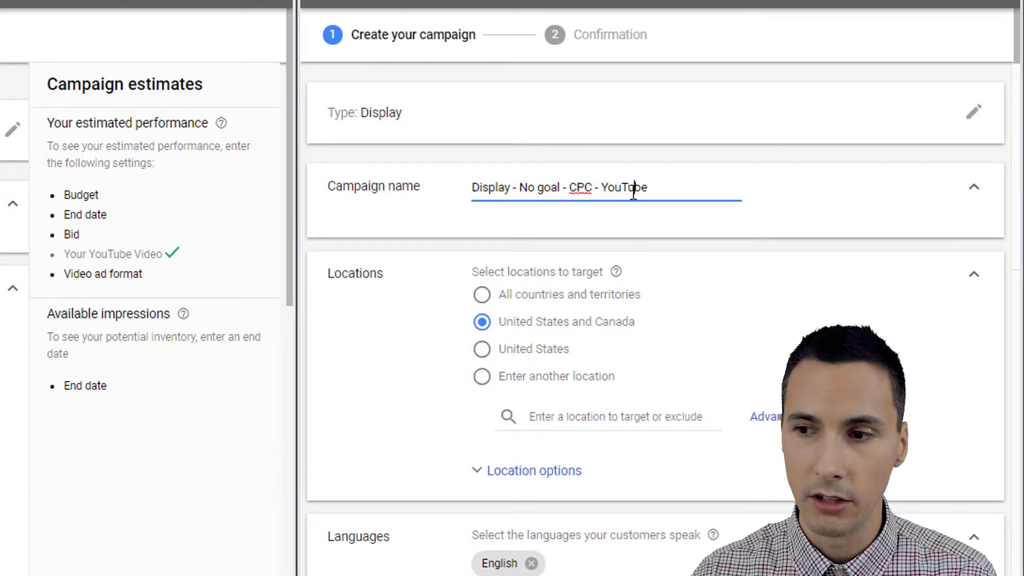
double_click(634, 192)
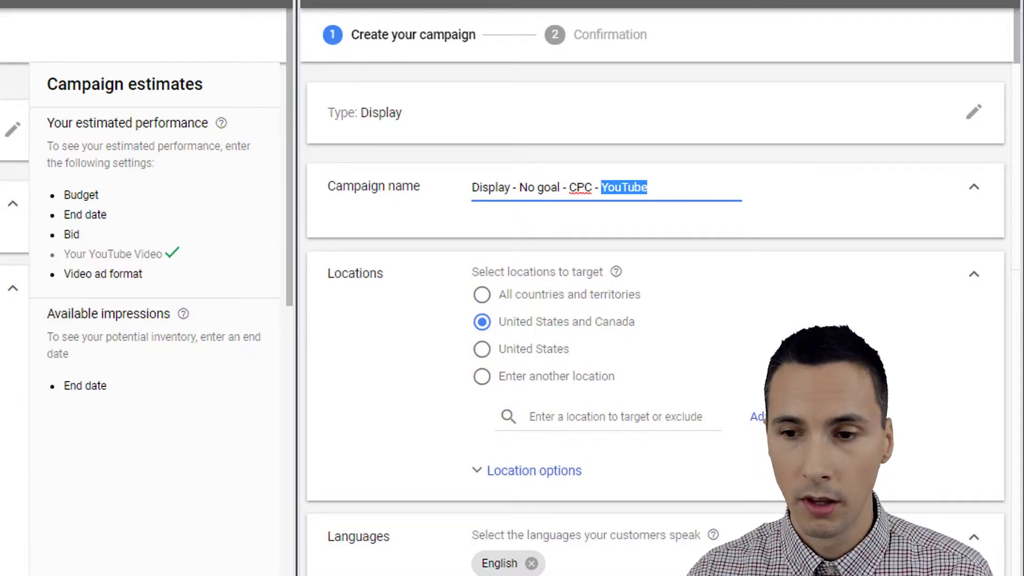